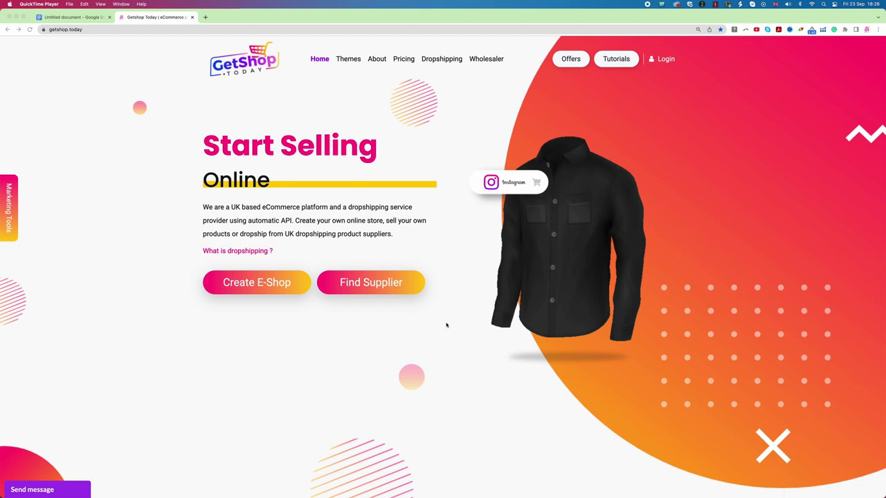
Go from the Login page to the Register Now new-account form.
click(228, 93)
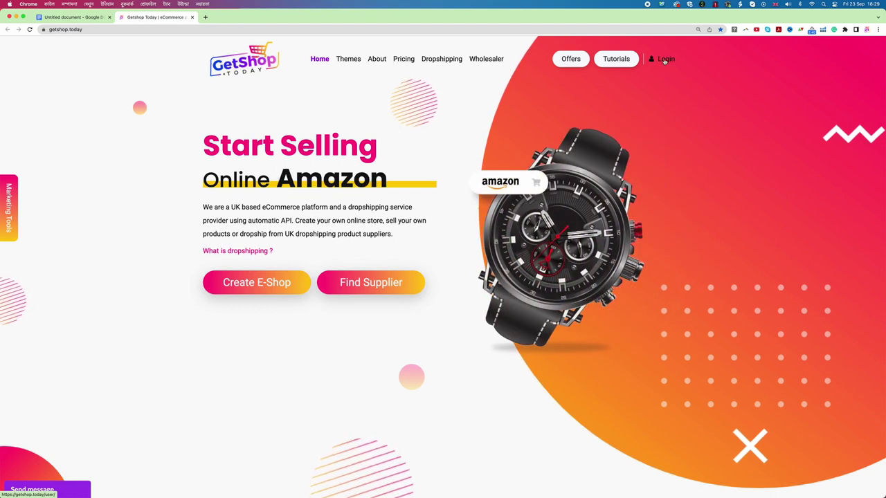
click(664, 60)
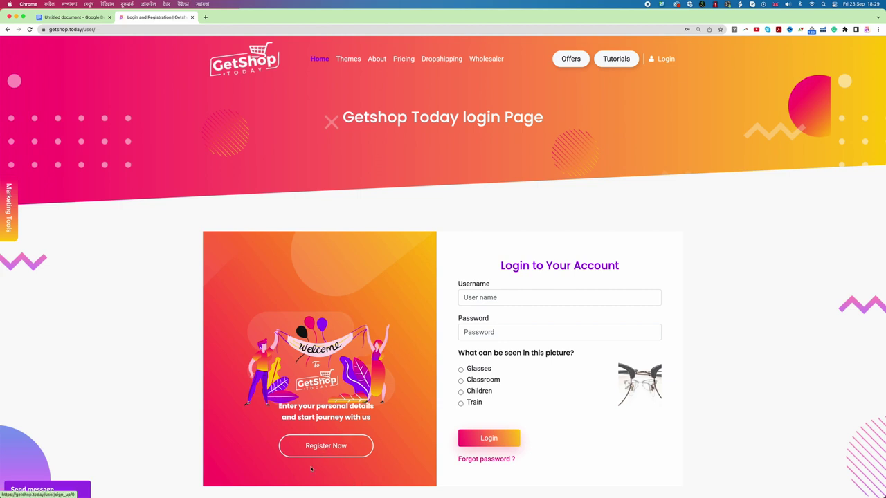
click(333, 451)
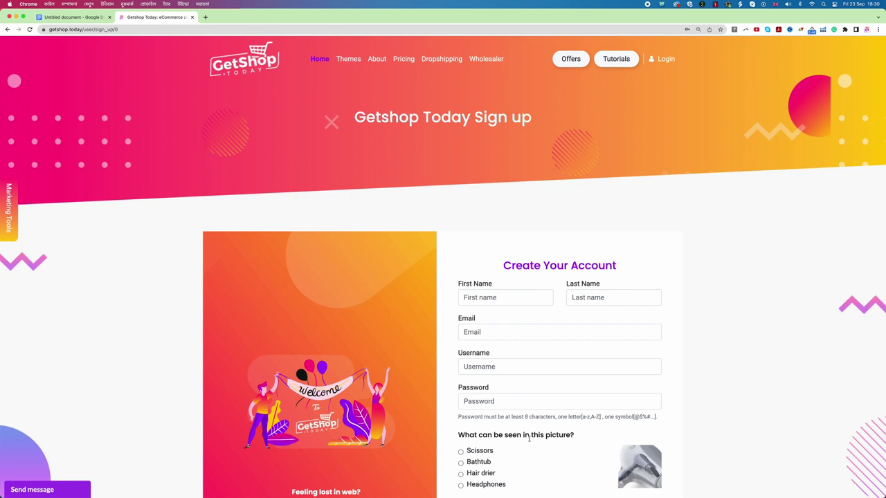
Fill in a first name, last name, e-mail address and username on the sign-up form.
click(478, 303)
text(Demo)
key(Tab)
text(account)
key(Tab)
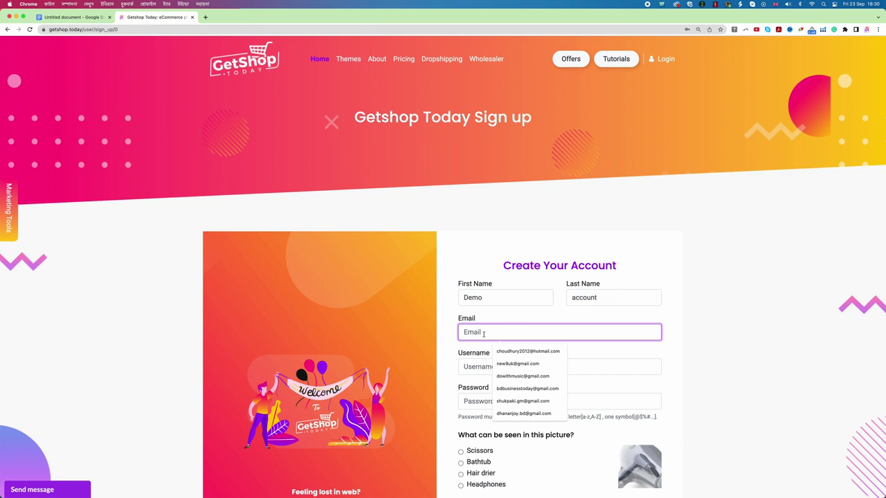
key(Tab)
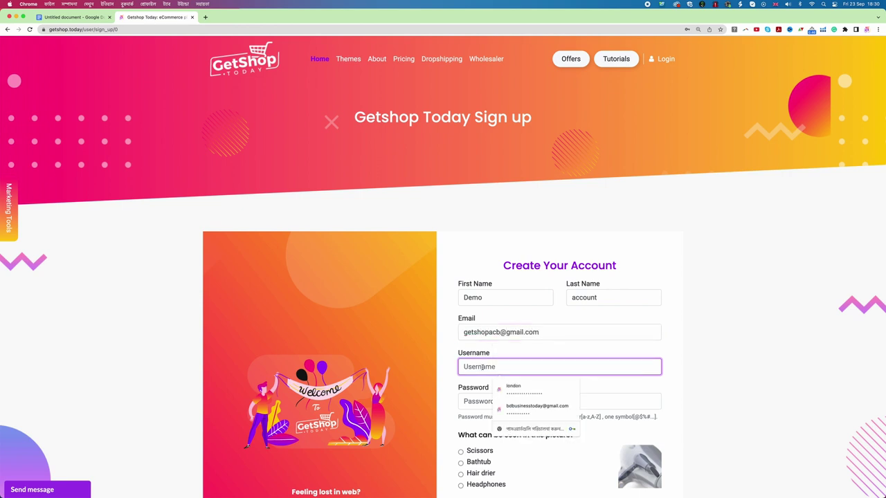
text(demoac)
click(495, 401)
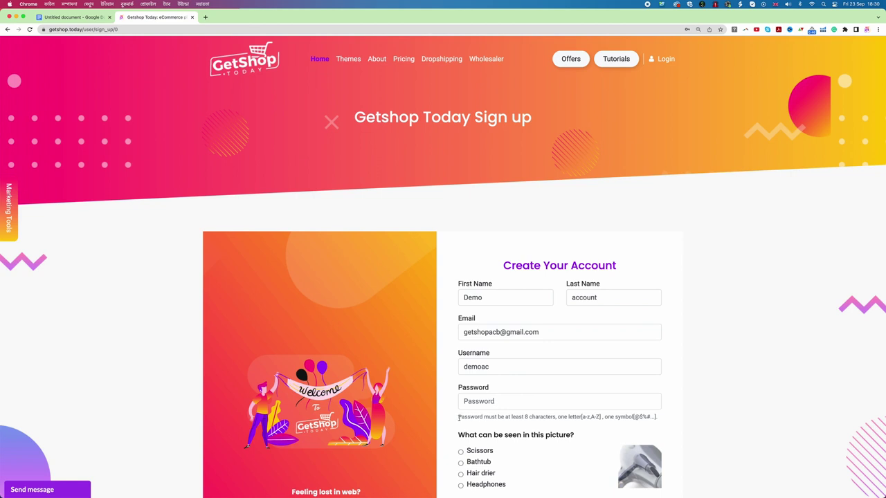
Highlight the password rule's 8-character minimum, letter requirement and required symbols.
double_click(526, 418)
click(582, 417)
drag(582, 417, 591, 417)
drag(634, 418, 650, 418)
Enter the account password in the sign-up form's password field.
click(475, 401)
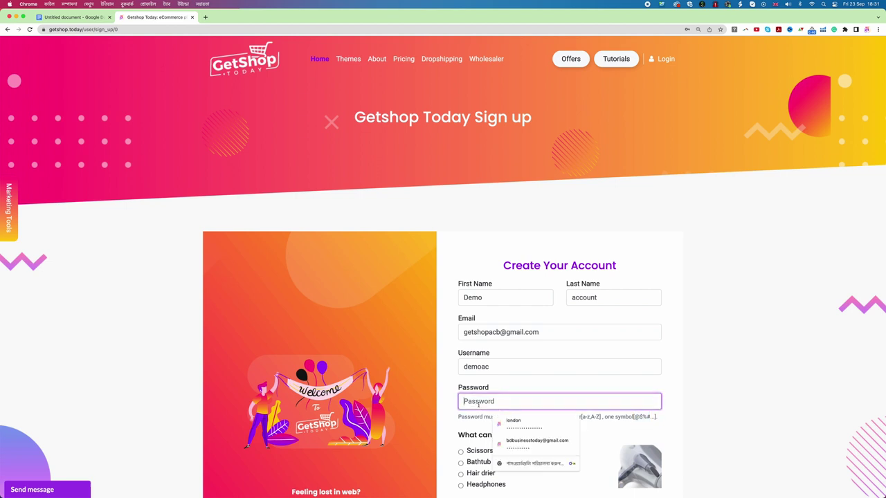
text(demoac@12)
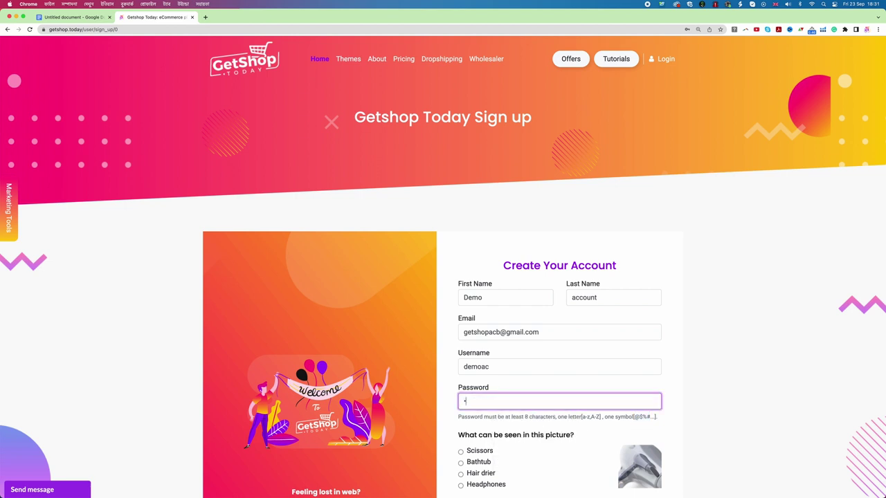
text(34)
scroll(462, 400, down, 2)
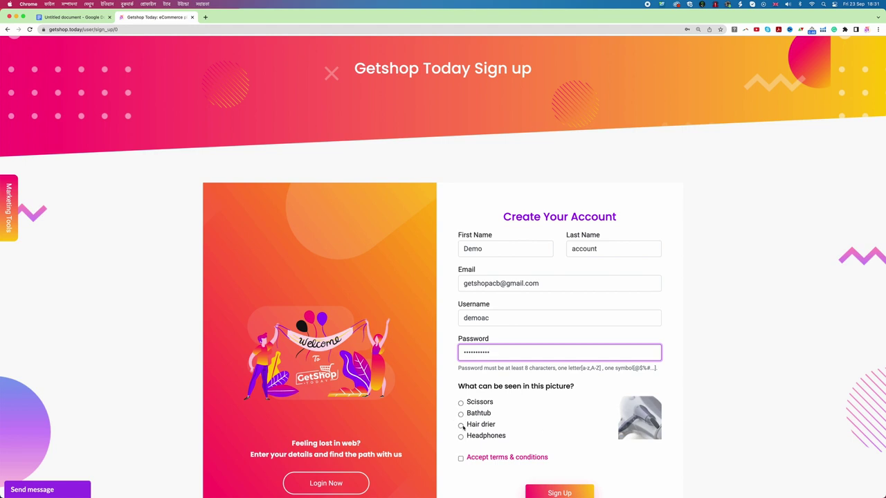
Answer the picture check with Hair drier, accept the terms and submit the registration.
click(460, 426)
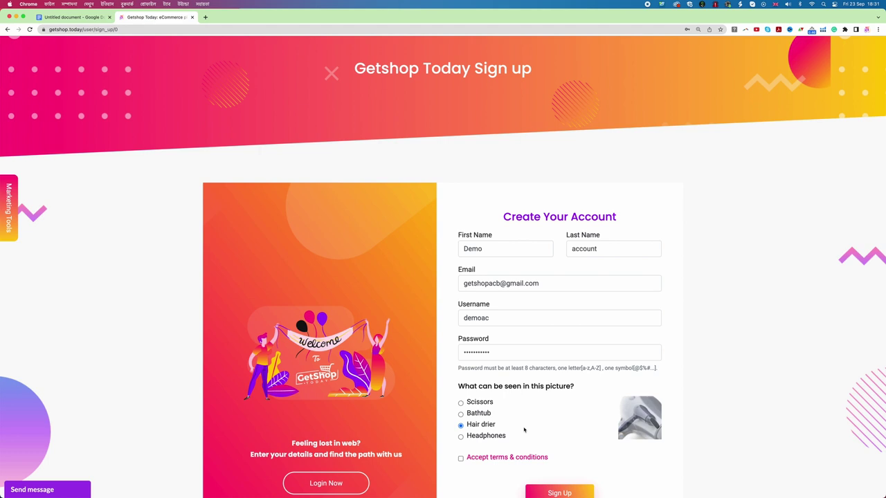
scroll(516, 429, down, 1)
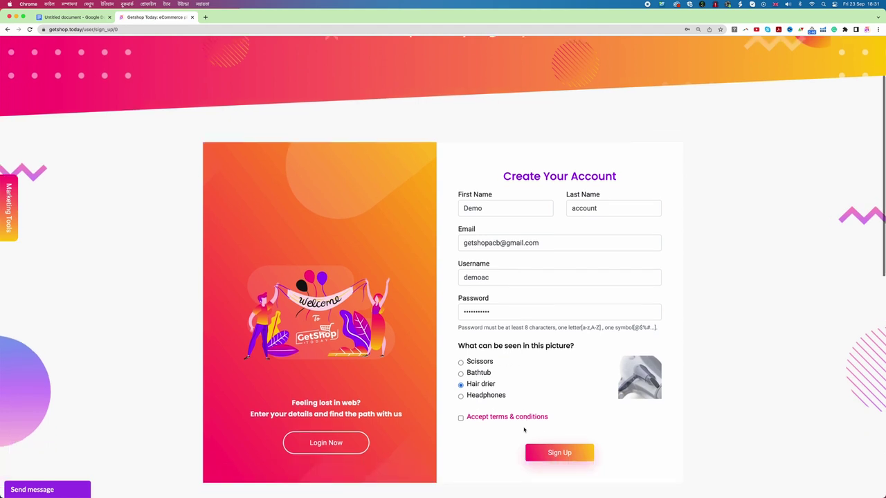
click(461, 419)
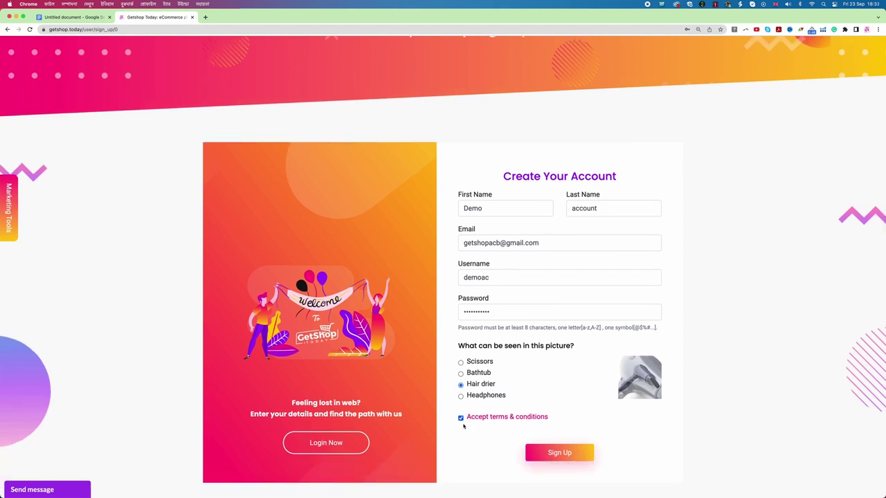
click(559, 453)
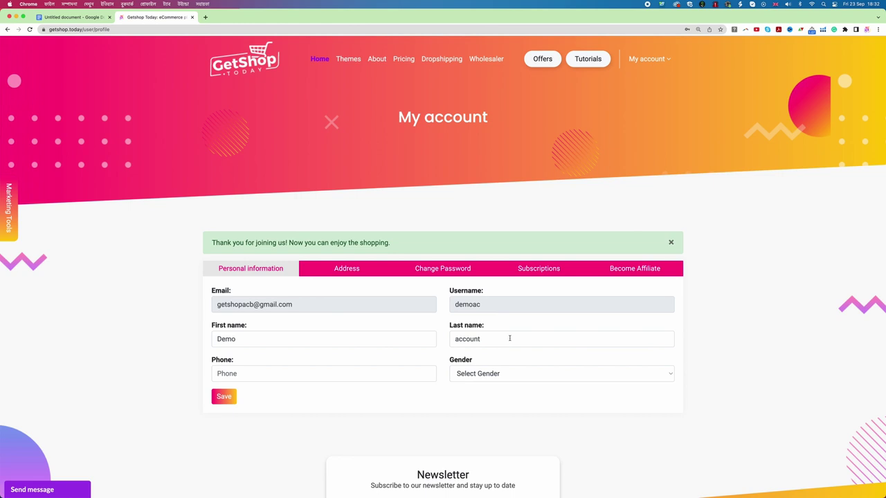
Open the Themes catalogue and scroll through the available theme cards.
click(350, 60)
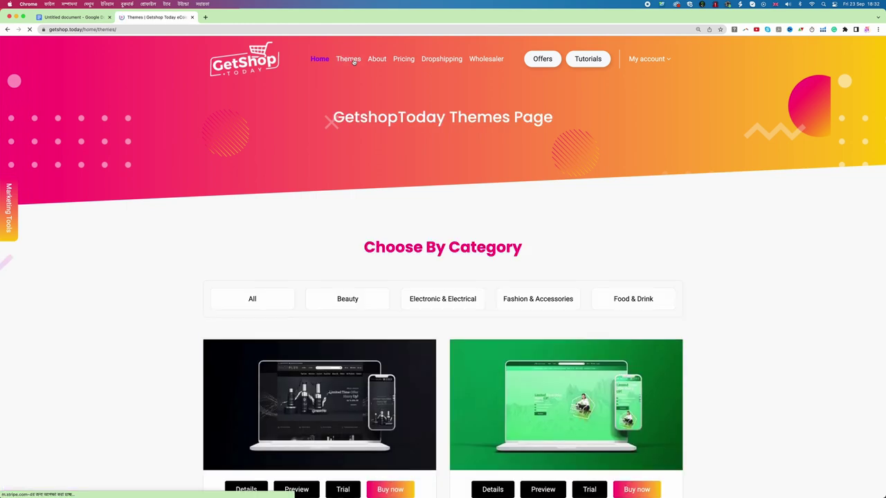
scroll(631, 212, down, 4)
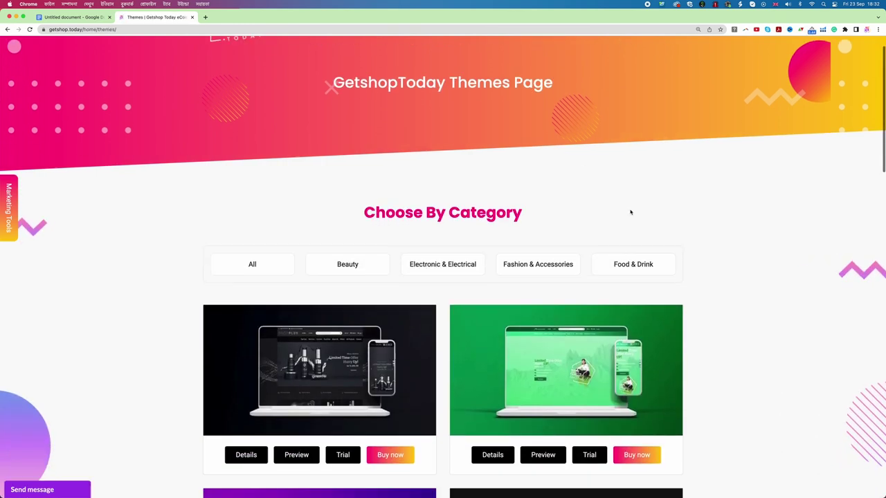
scroll(630, 212, down, 3)
scroll(630, 213, down, 8)
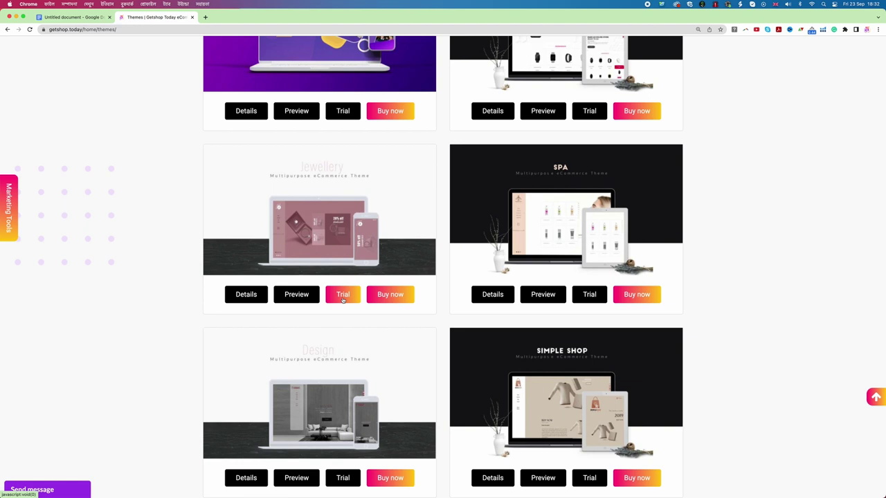
scroll(342, 298, up, 5)
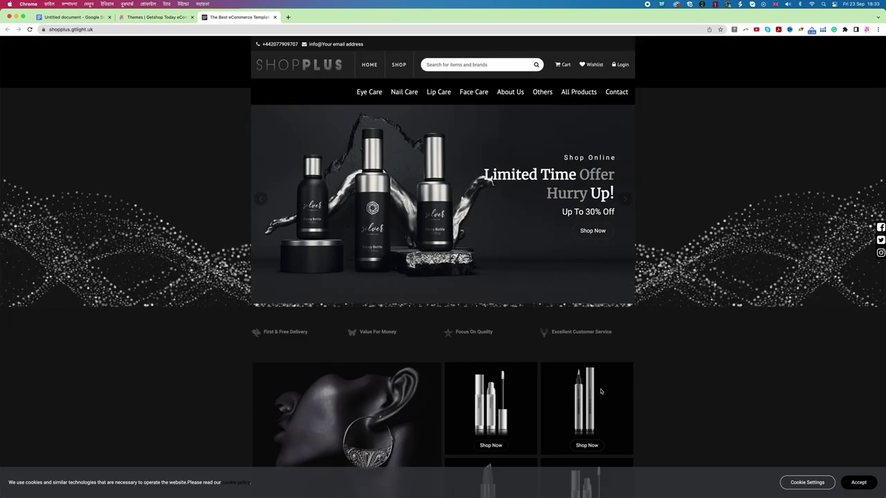
Accept the cookie notice on the ShopPlus demo store and scroll through it.
click(855, 480)
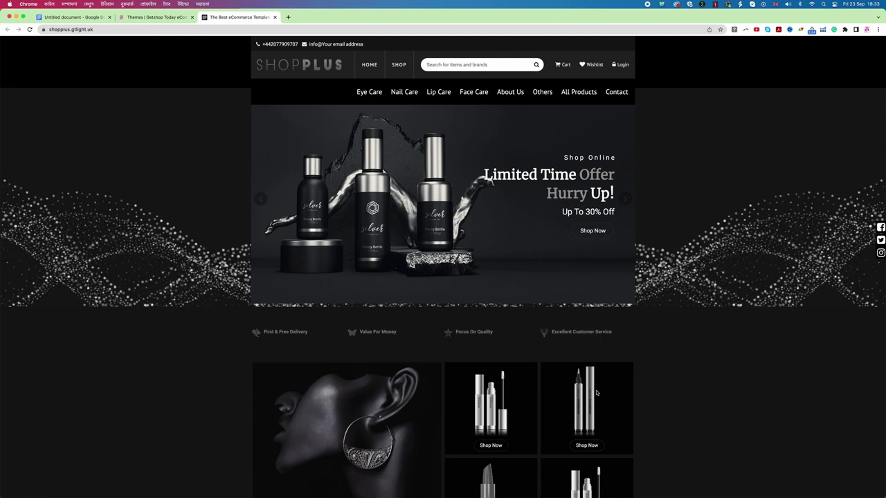
scroll(597, 393, down, 7)
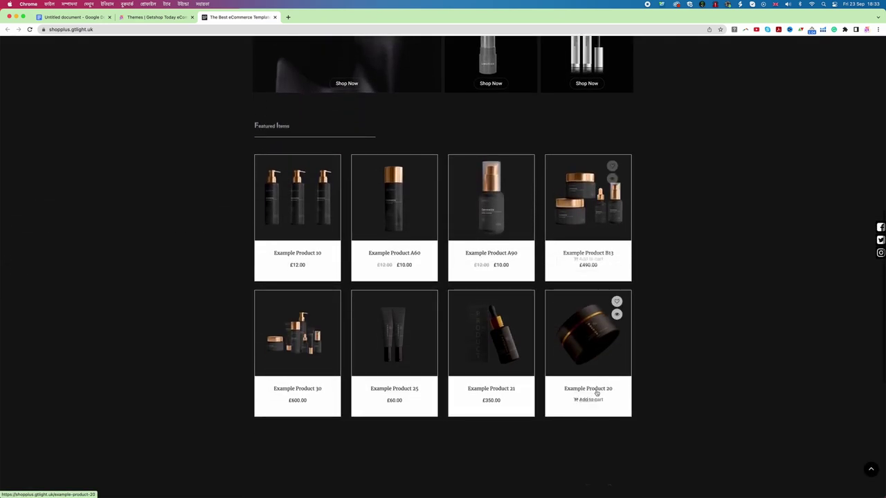
scroll(597, 393, down, 5)
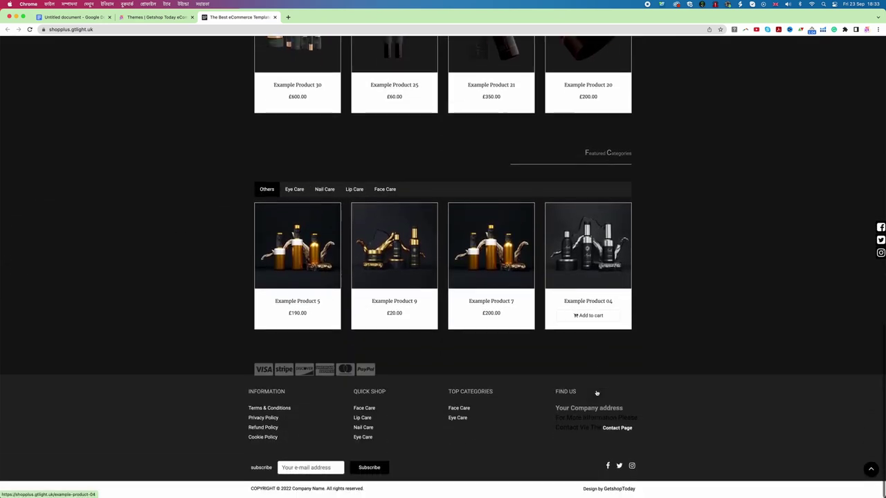
Preview the green Mega Store theme's demo storefront and scroll through its listings.
click(158, 17)
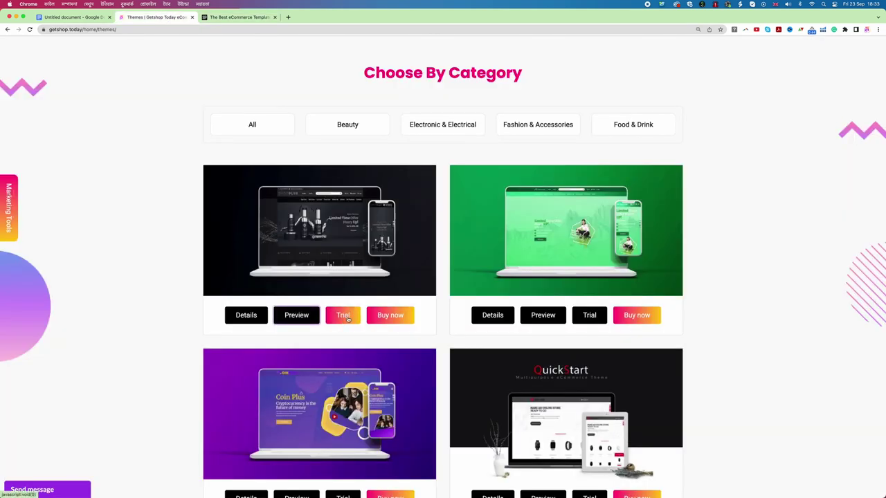
click(543, 317)
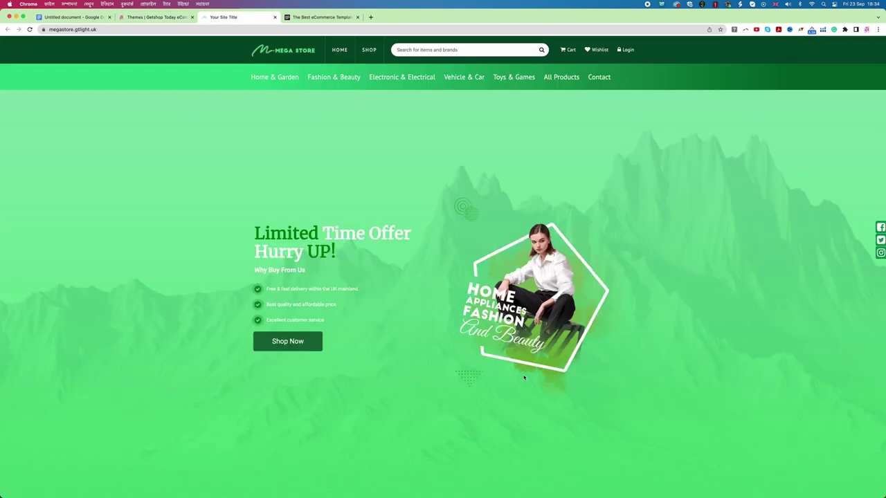
scroll(524, 377, down, 6)
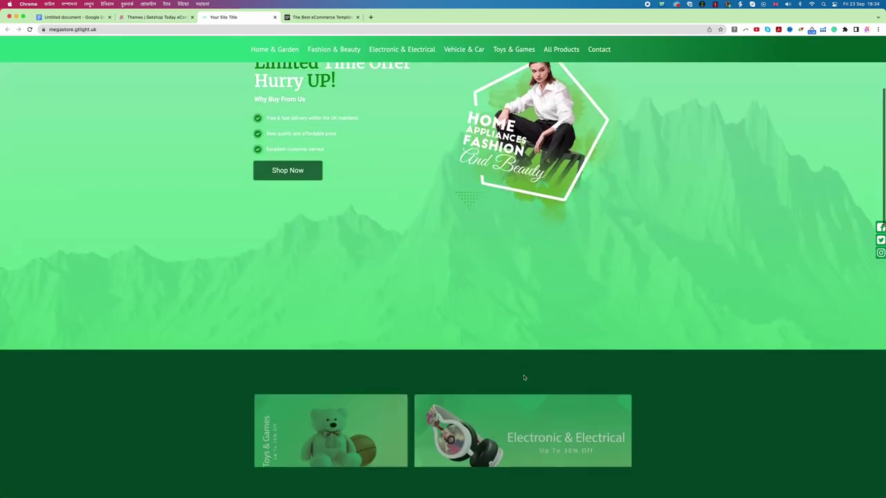
scroll(524, 377, down, 5)
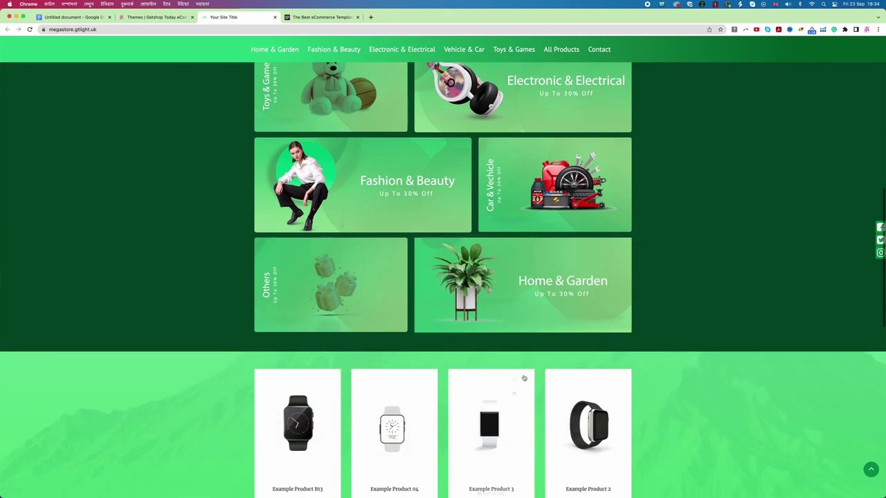
scroll(524, 377, down, 3)
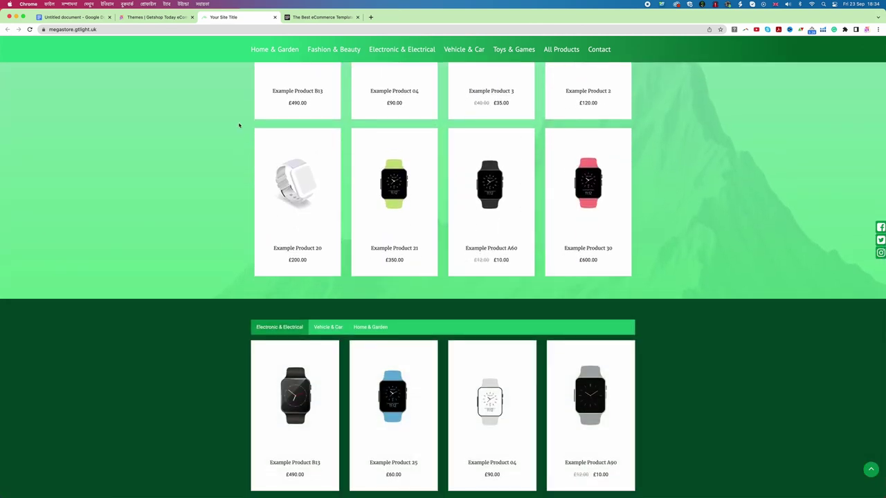
scroll(255, 122, up, 15)
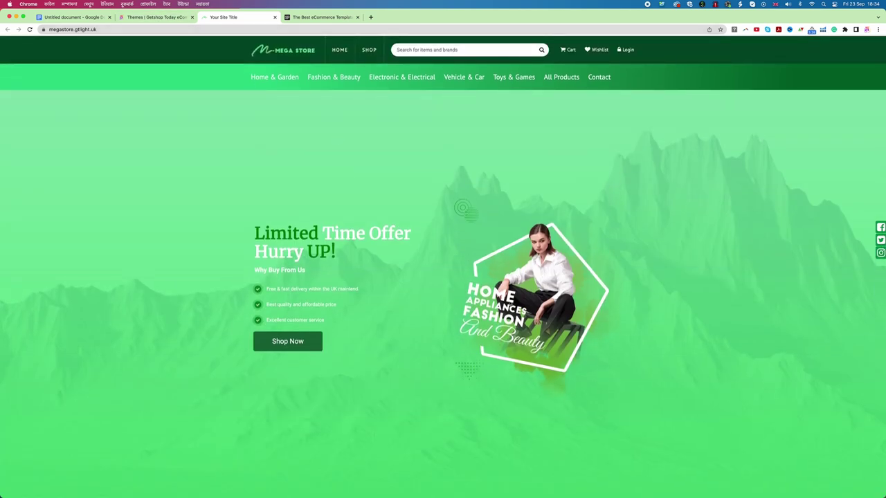
Start a free trial of the green Mega Store theme and enter a phone number.
click(157, 17)
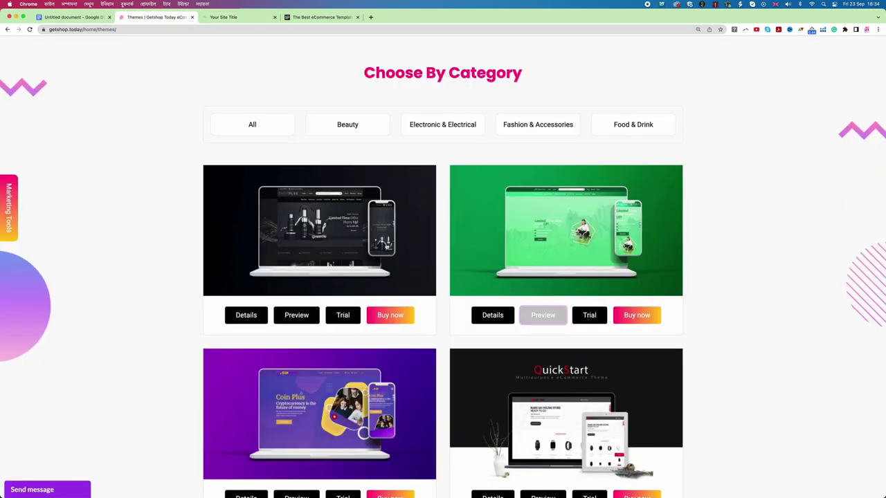
click(591, 319)
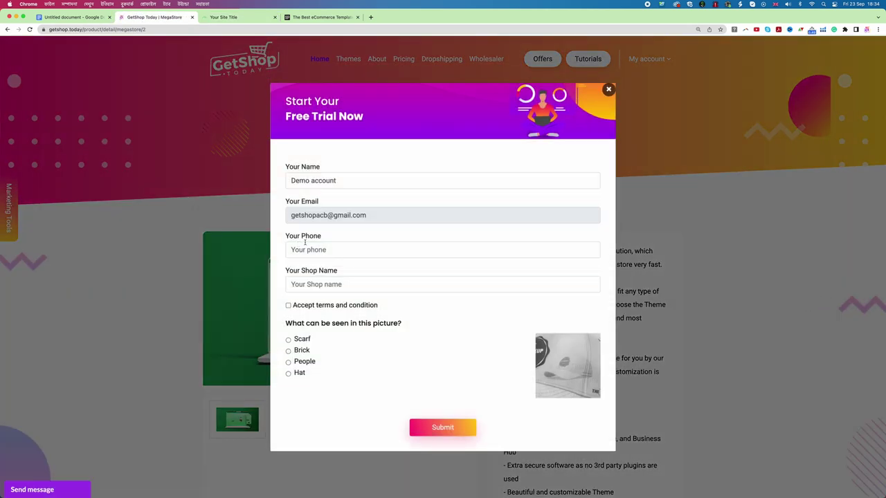
click(303, 251)
Enter shop name 'demoshop', accept the terms, answer Hat and submit the trial form.
click(301, 284)
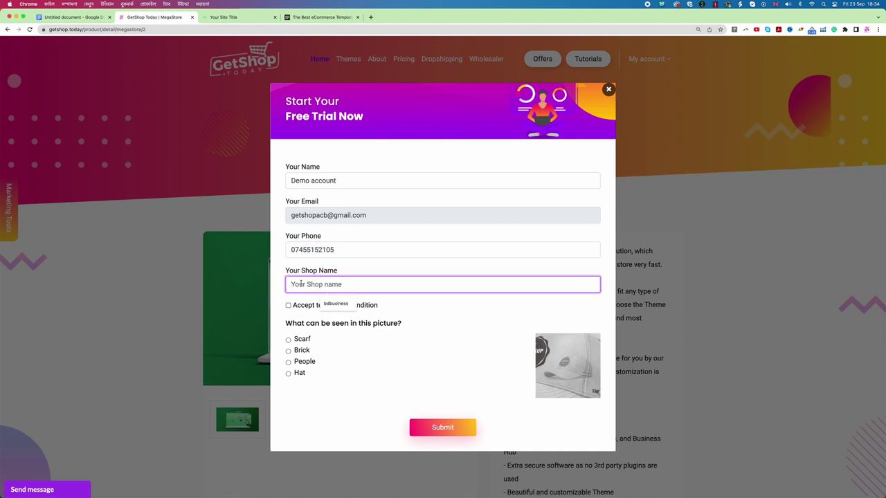
click(447, 330)
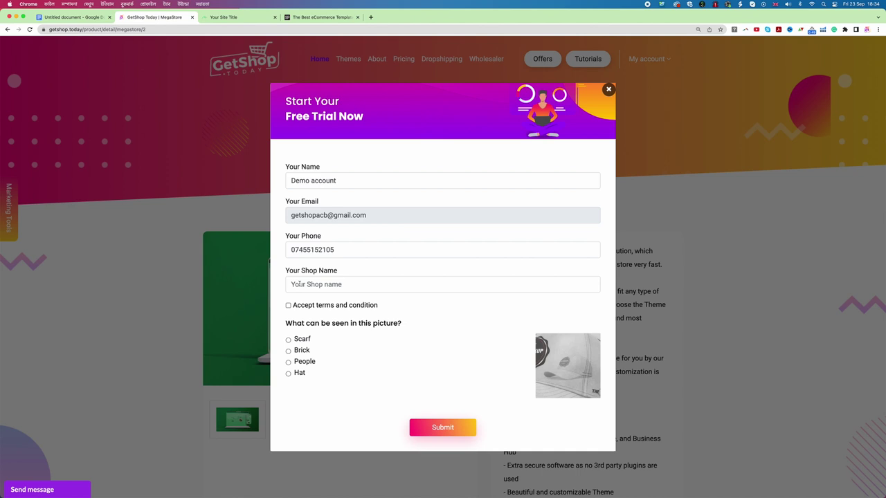
click(299, 284)
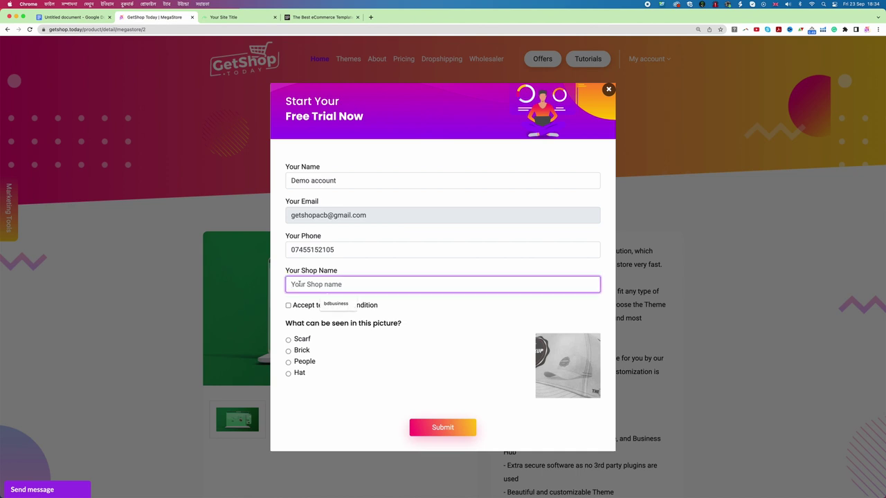
text(demoshop)
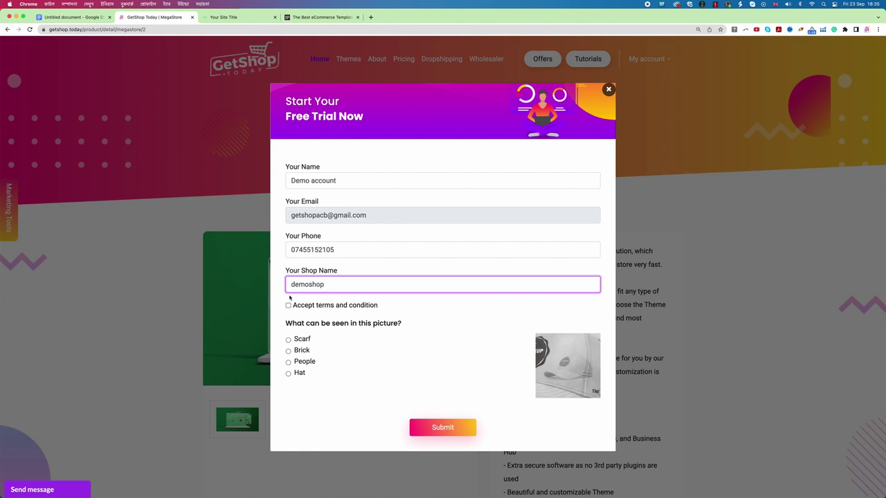
click(289, 305)
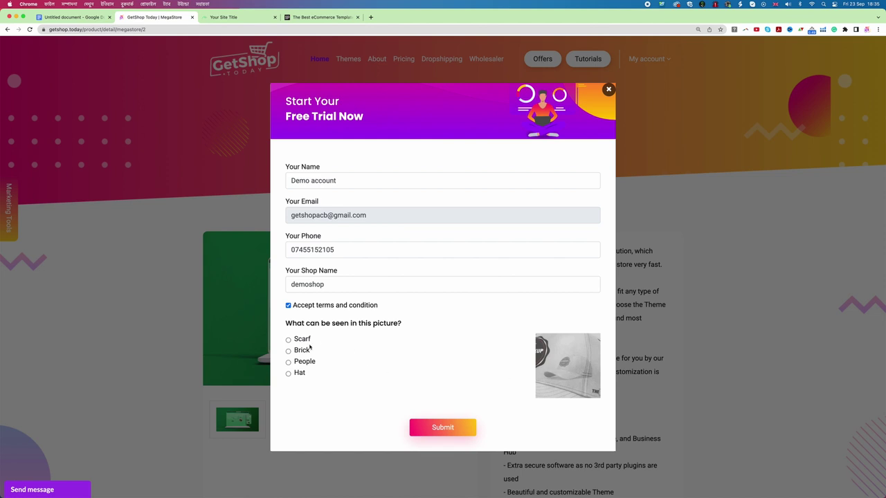
click(288, 374)
click(456, 431)
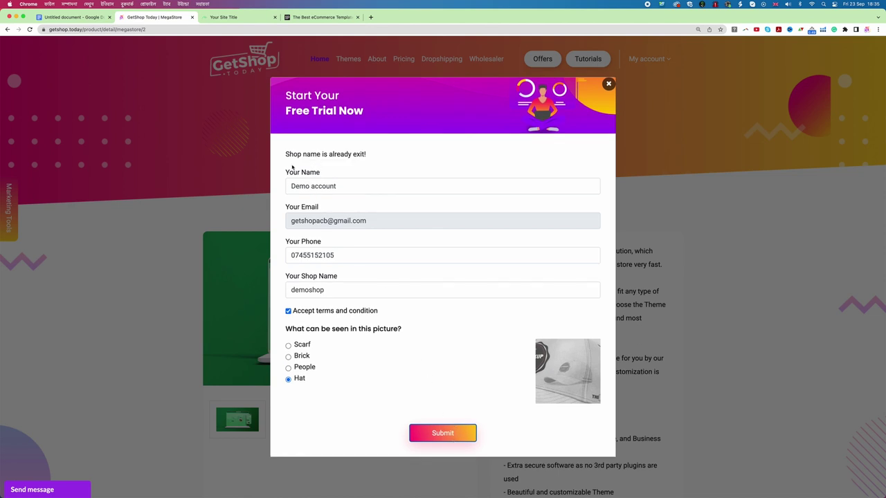
Change the taken shop name to 'demoshop3' and resubmit the free-trial form.
drag(285, 153, 370, 157)
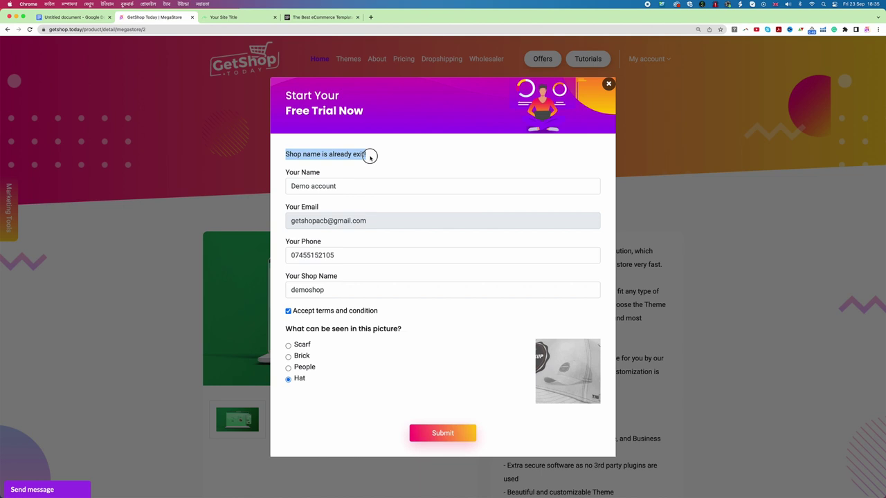
click(328, 290)
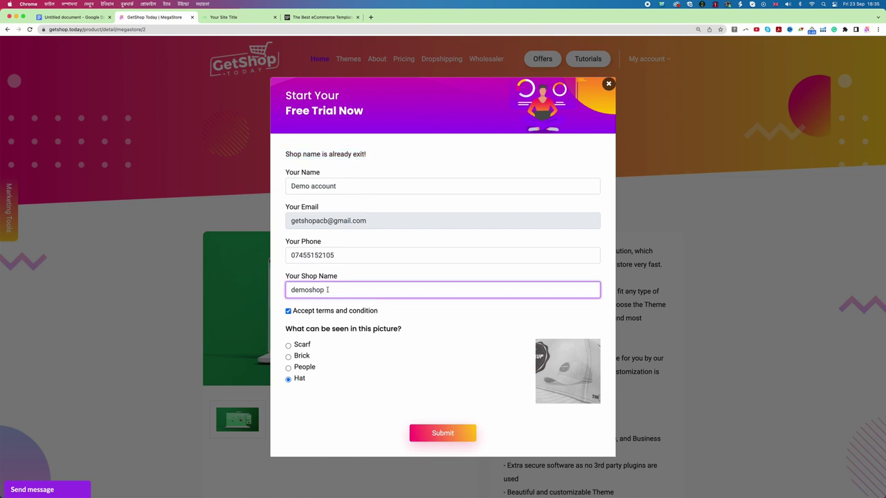
text(3)
click(447, 435)
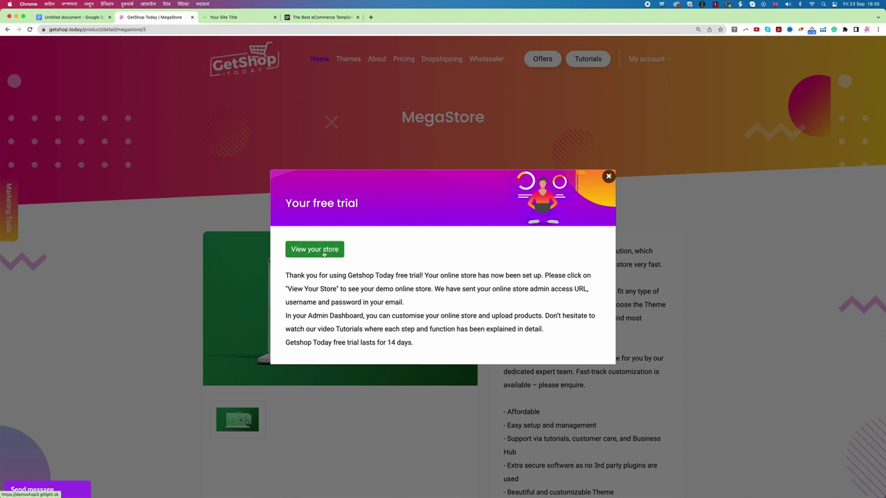
Open the new store, accept its cookies and check the demoshop3.gtlight.uk address.
click(322, 253)
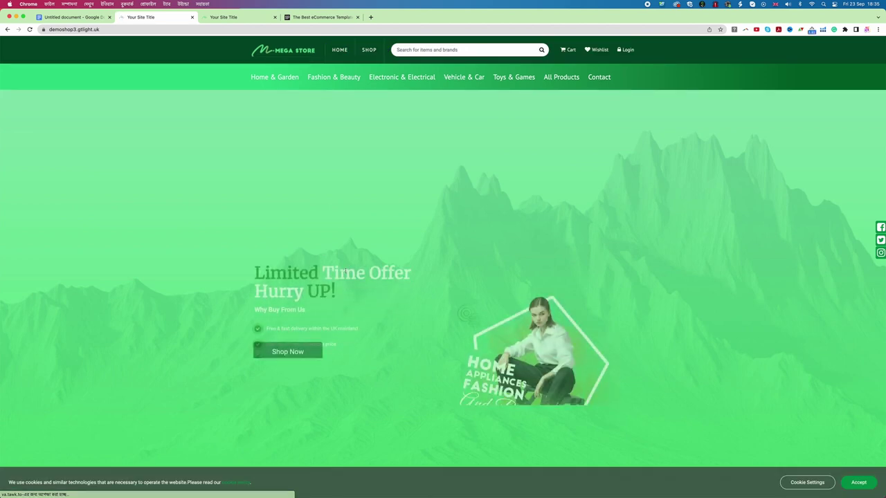
click(860, 483)
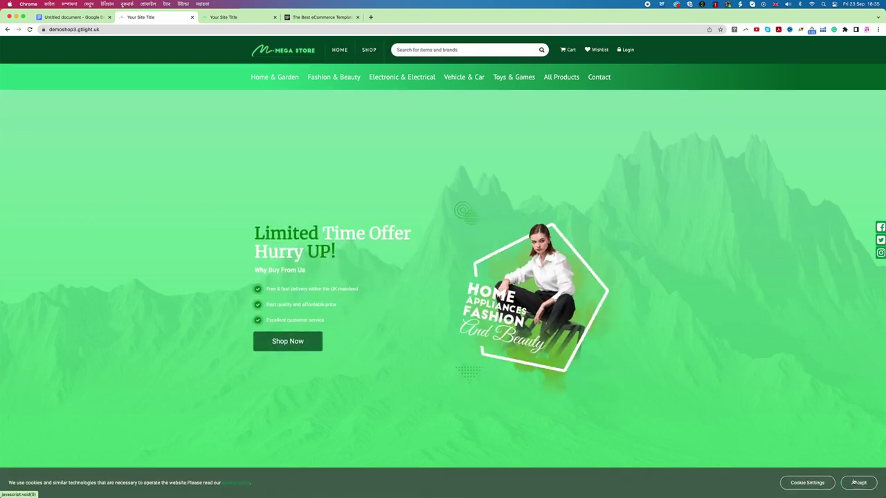
click(50, 29)
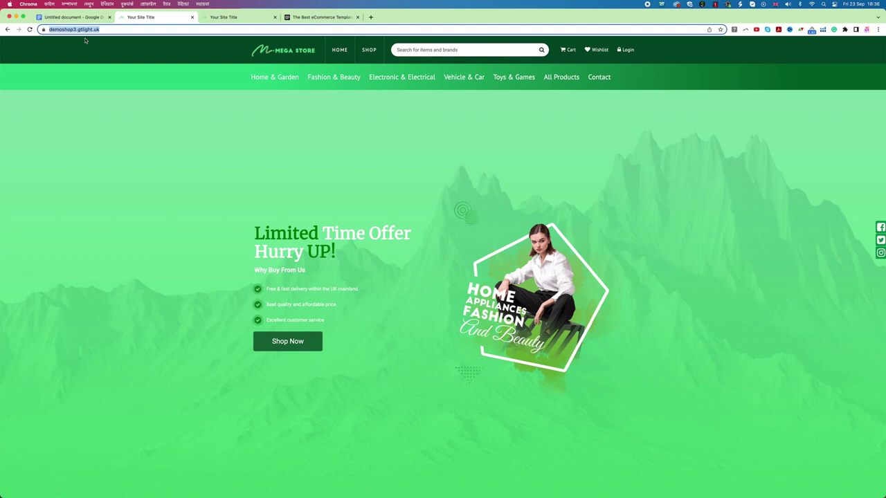
click(303, 281)
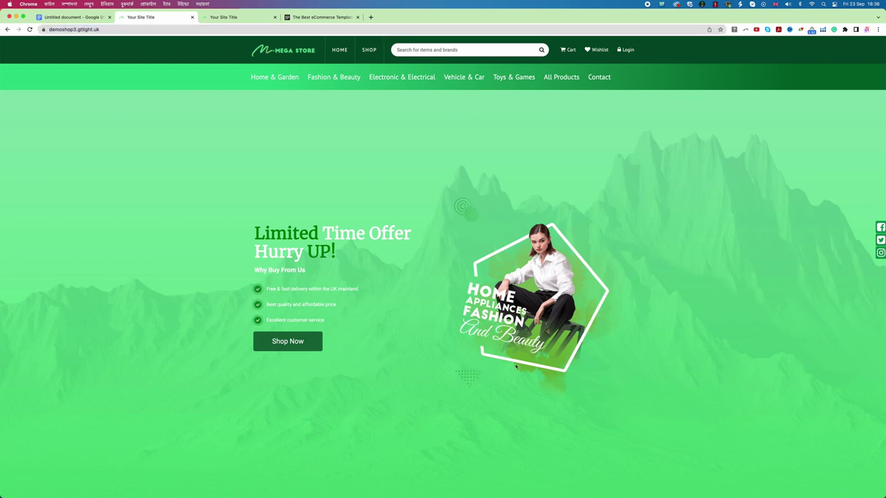
Scroll through the demoshop3 storefront's categories and products.
scroll(516, 366, down, 10)
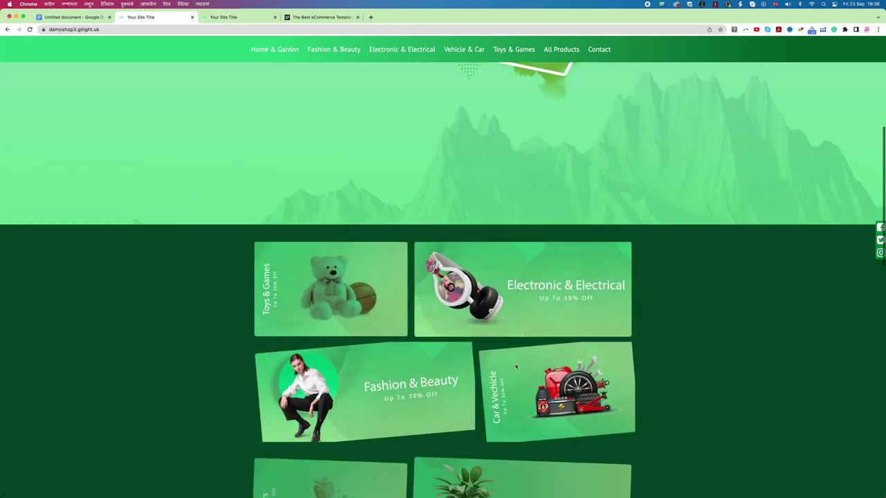
scroll(516, 367, down, 10)
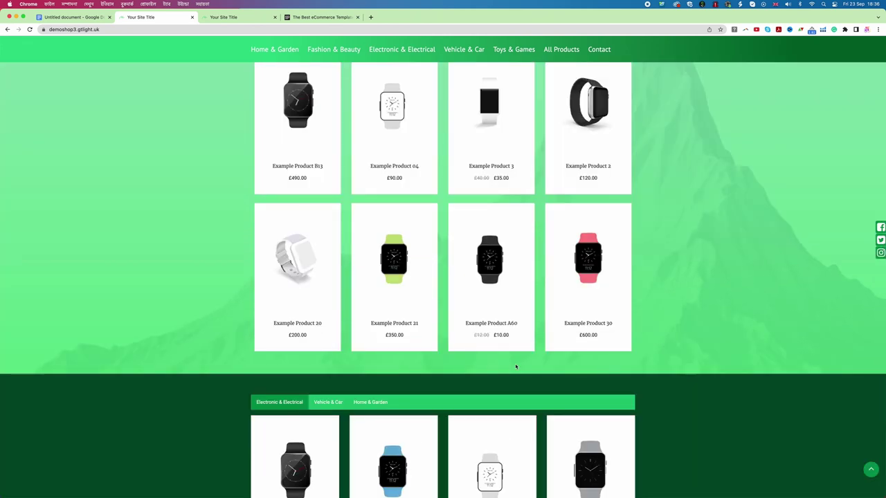
scroll(516, 367, down, 5)
scroll(516, 366, up, 20)
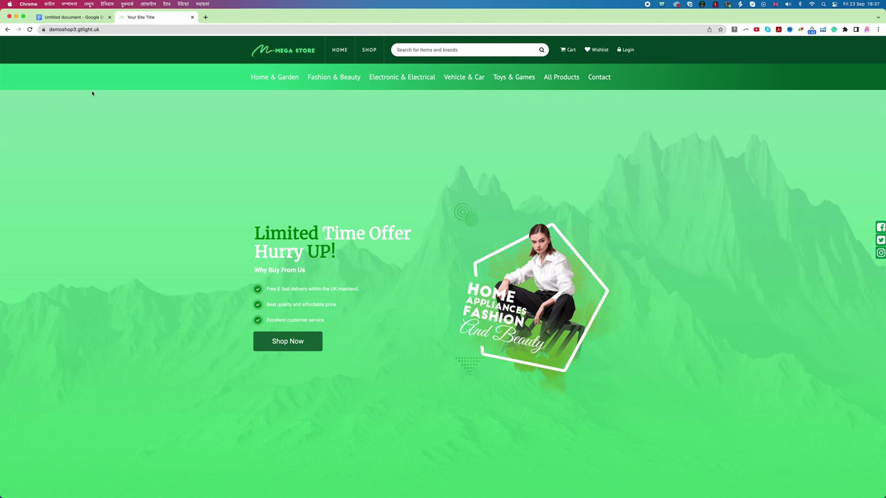
Load the shop's admin login page by adding /admin to the store URL.
click(103, 29)
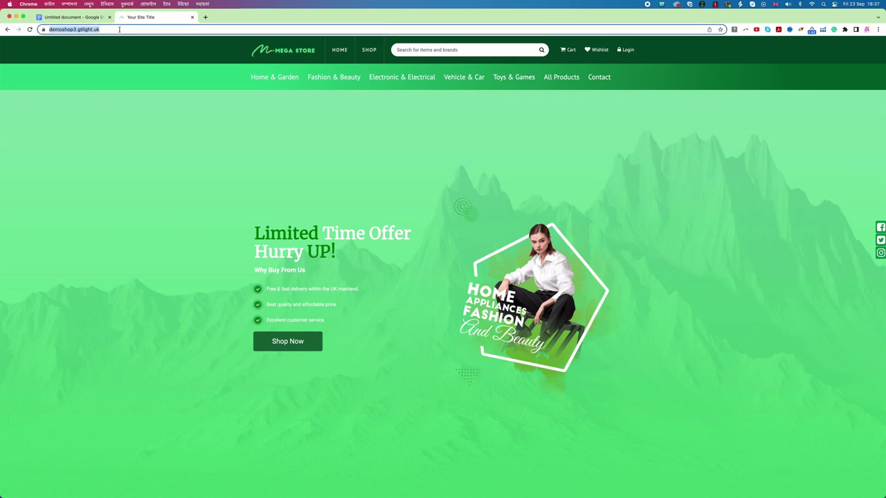
click(119, 30)
text(/)
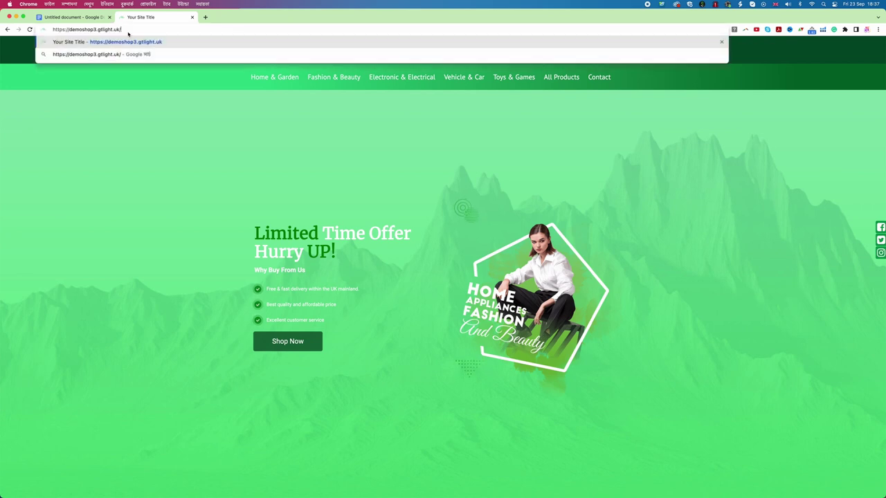
text(admin)
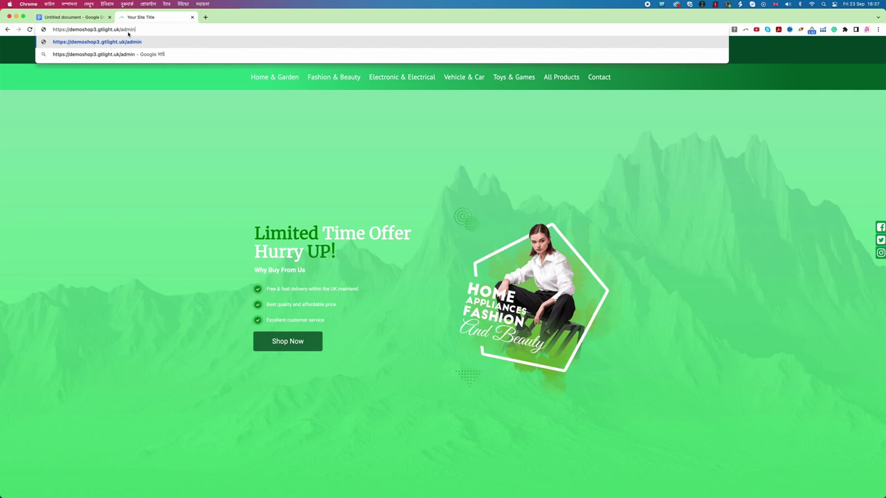
key(Return)
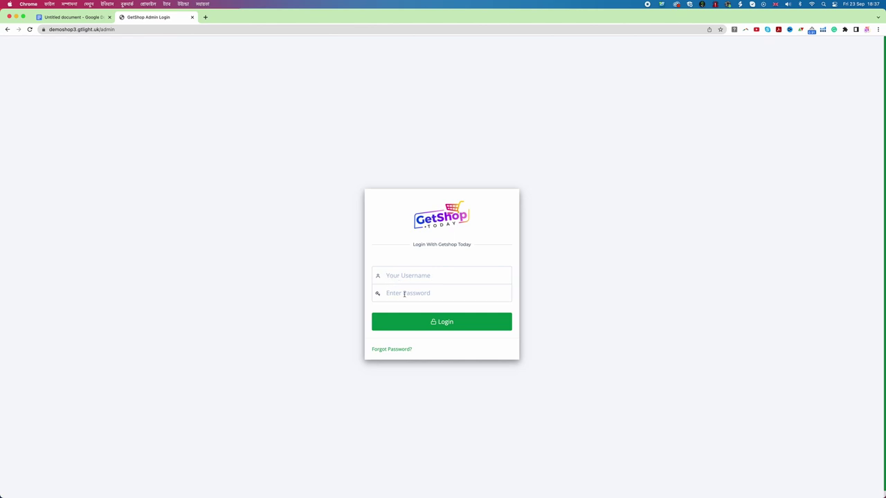
Enter the store's admin username and password in the admin login form.
mouse_move(267, 494)
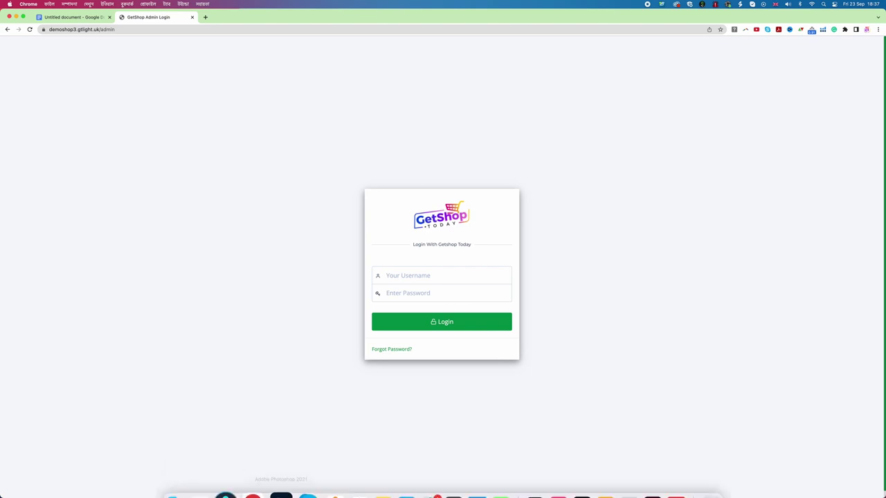
right_click(250, 474)
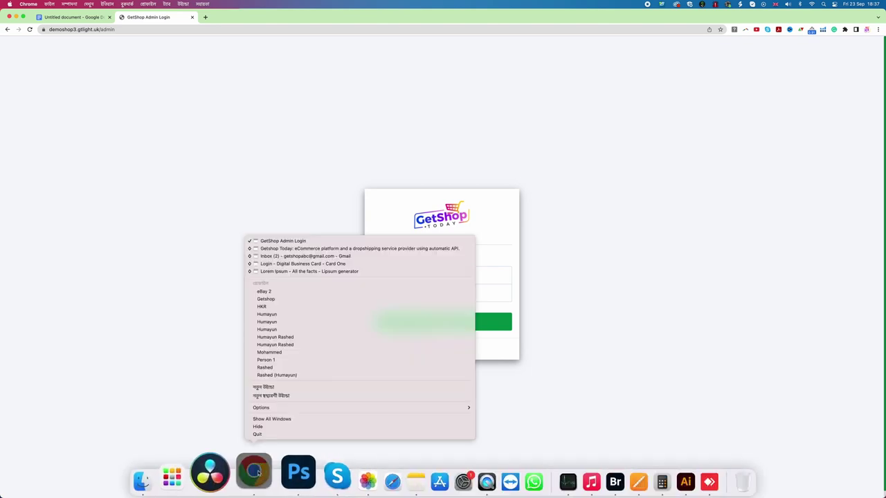
click(584, 209)
click(425, 276)
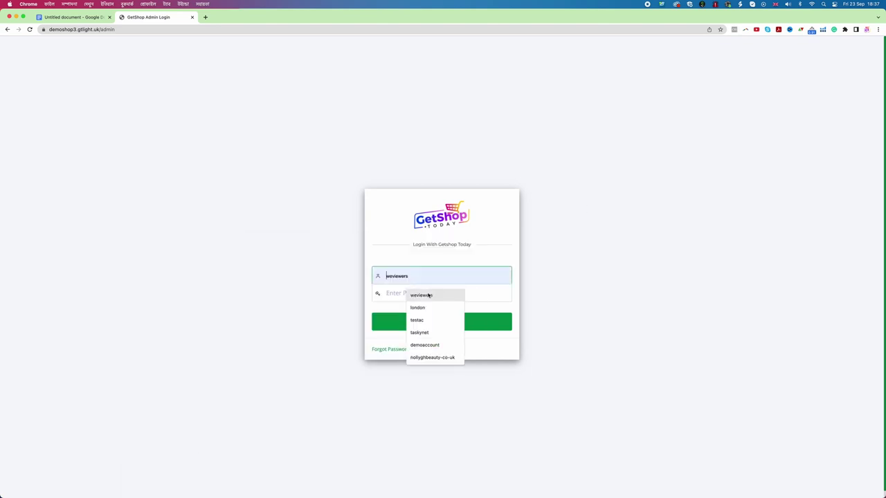
click(342, 255)
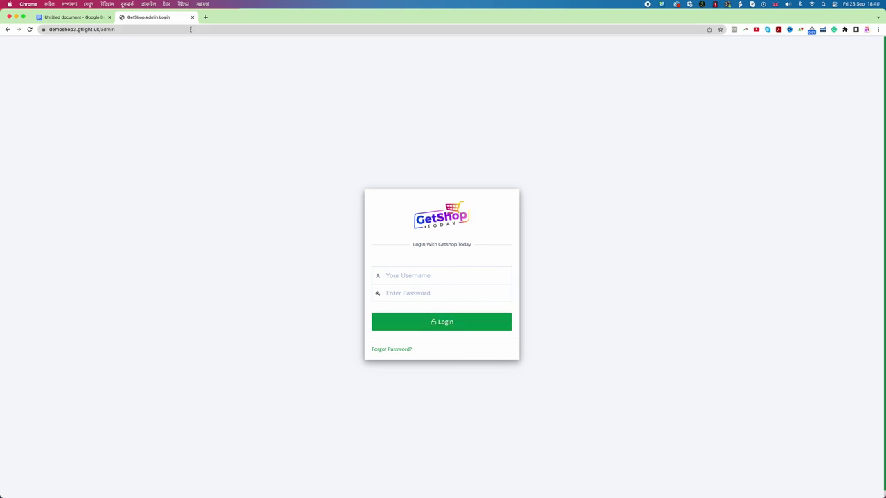
click(406, 273)
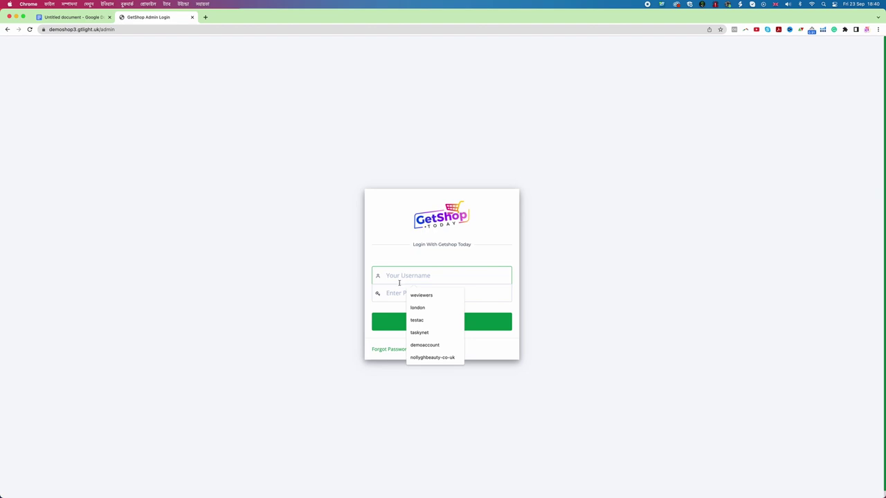
text(demoac)
key(BackSpace)
key(BackSpace)
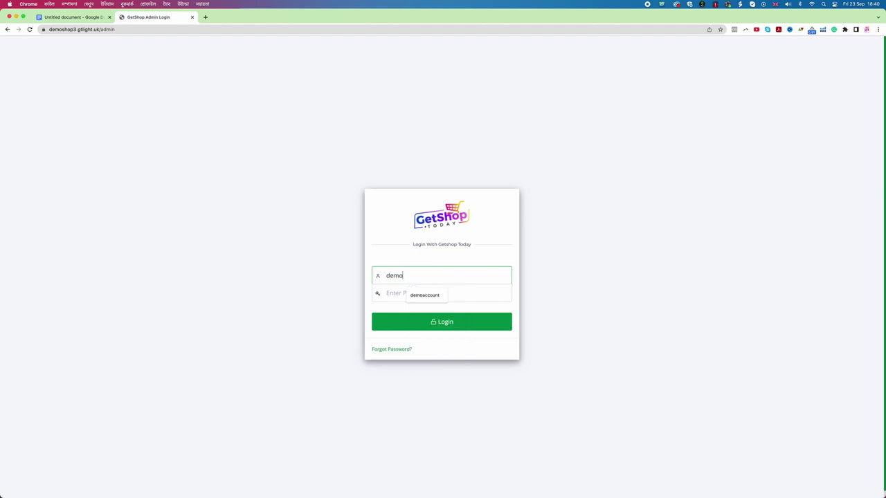
text(shop3)
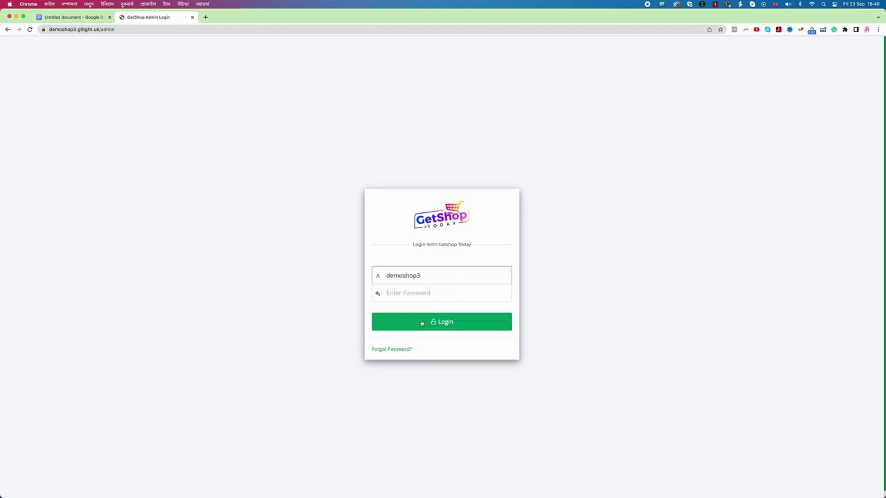
click(411, 293)
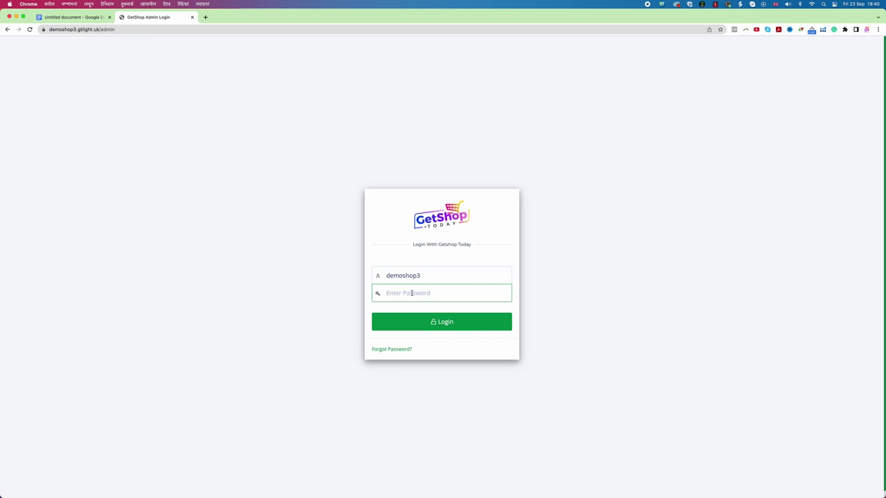
text(123456)
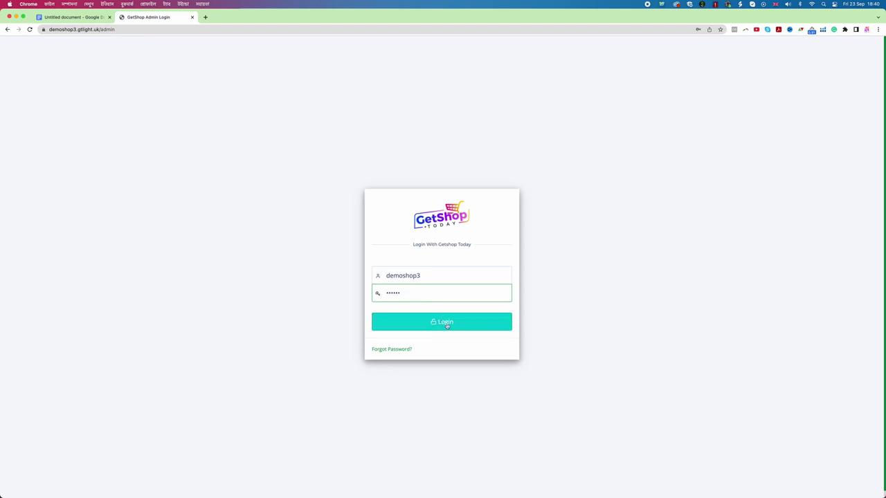
click(447, 324)
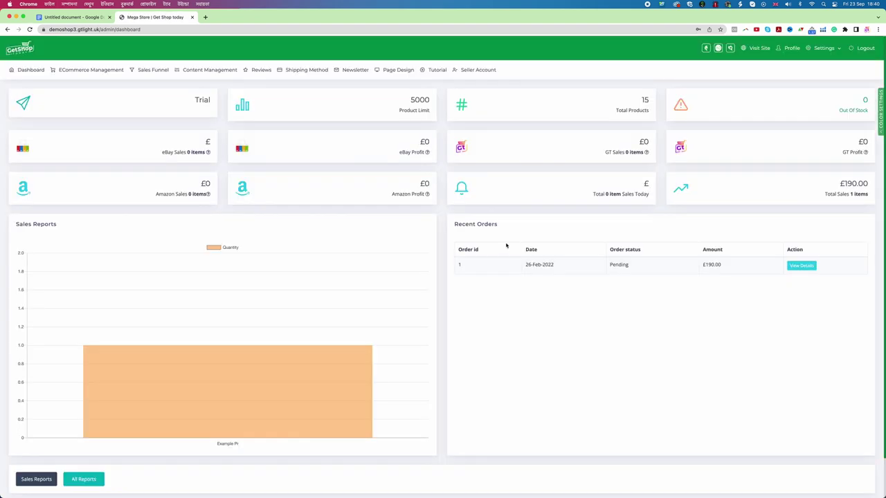